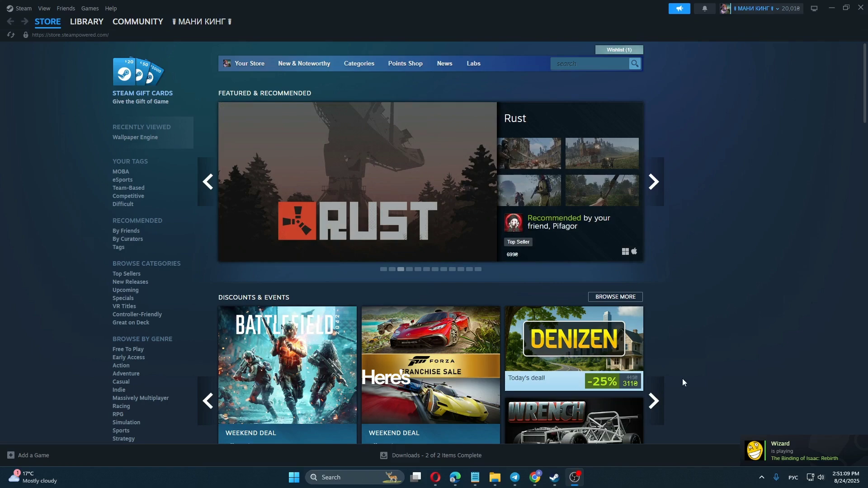
scroll(716, 378, "down", 3)
scroll(717, 378, "up", 3)
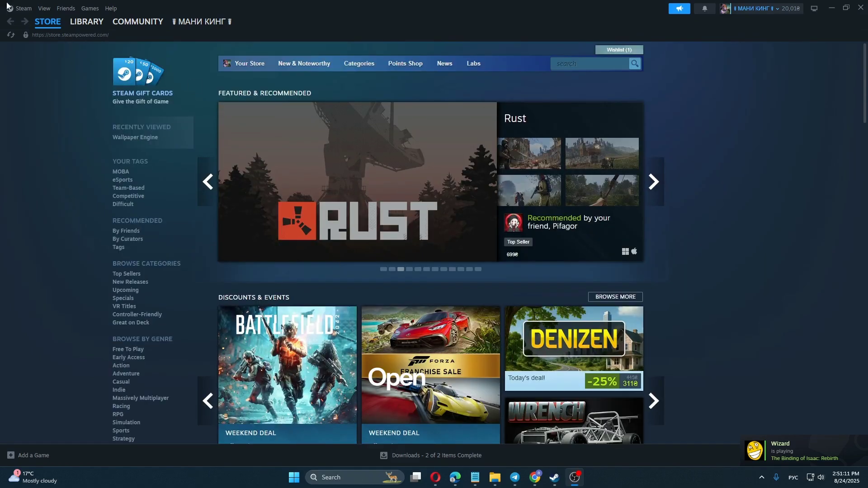
- Enable 'Steam Input for generic controllers' on Steam's Controller settings page
left_click(20, 8)
left_click(18, 100)
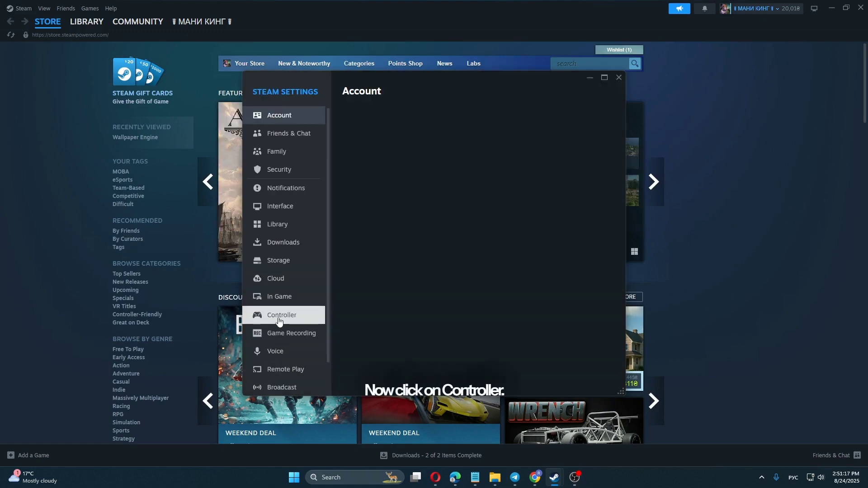
left_click(283, 319)
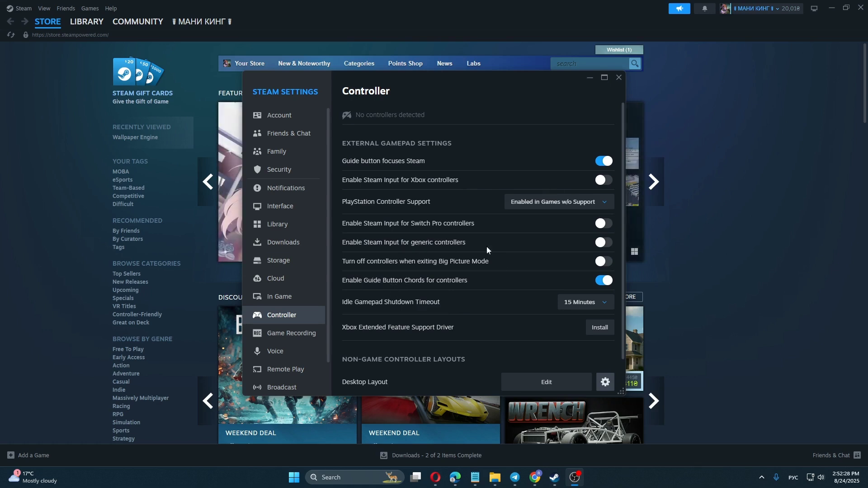
left_click(605, 244)
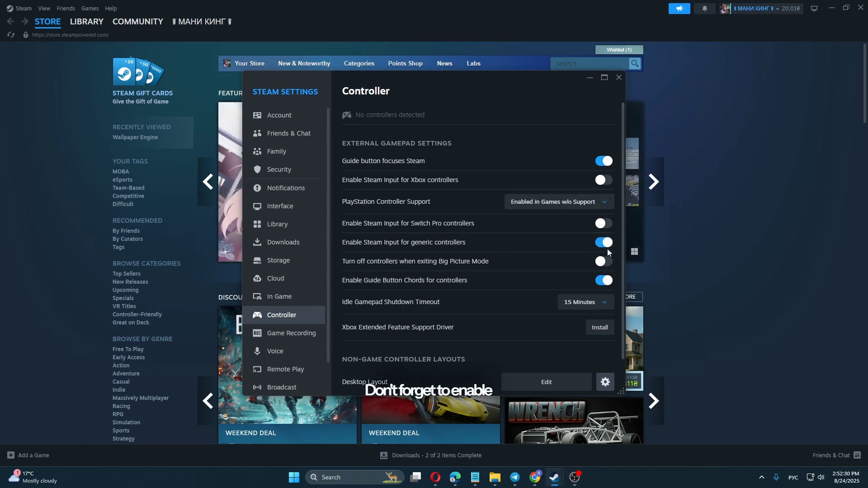
- Close Steam Settings and go to the Library home
left_click(619, 78)
mouse_move(88, 22)
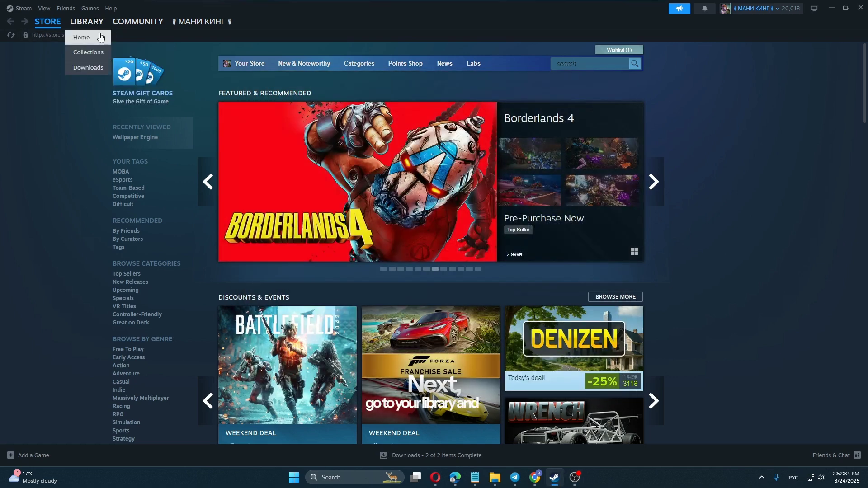
left_click(95, 37)
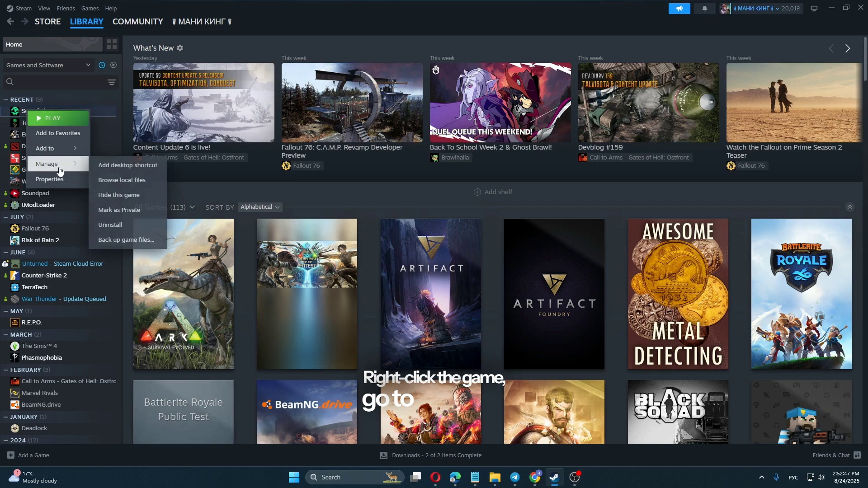
- Open Sea of Thieves properties on the Controller page and inspect the override dropdown
left_click(52, 179)
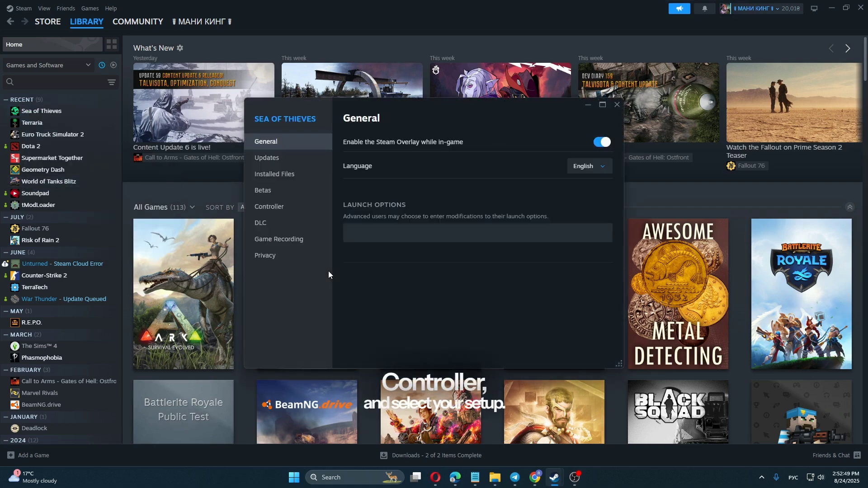
left_click(270, 206)
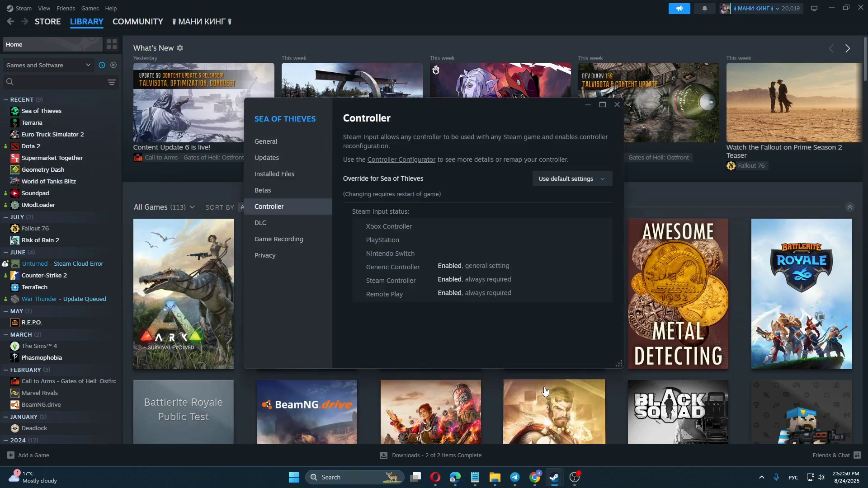
left_click(584, 178)
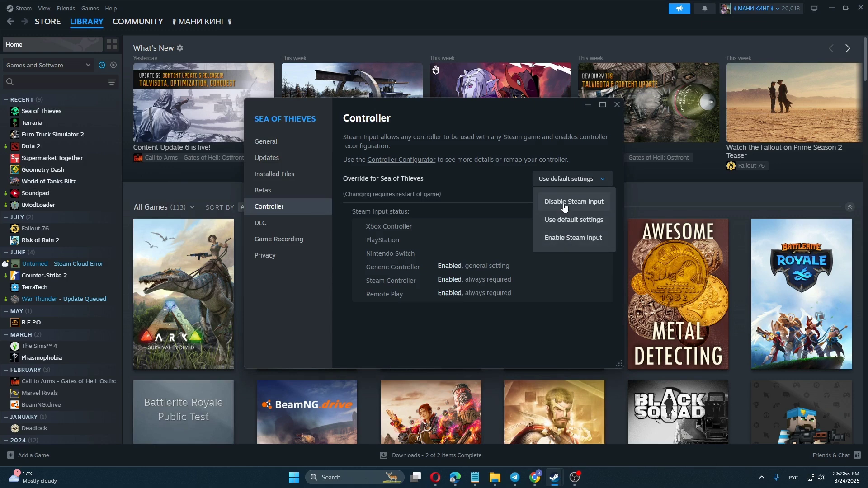
left_click(565, 219)
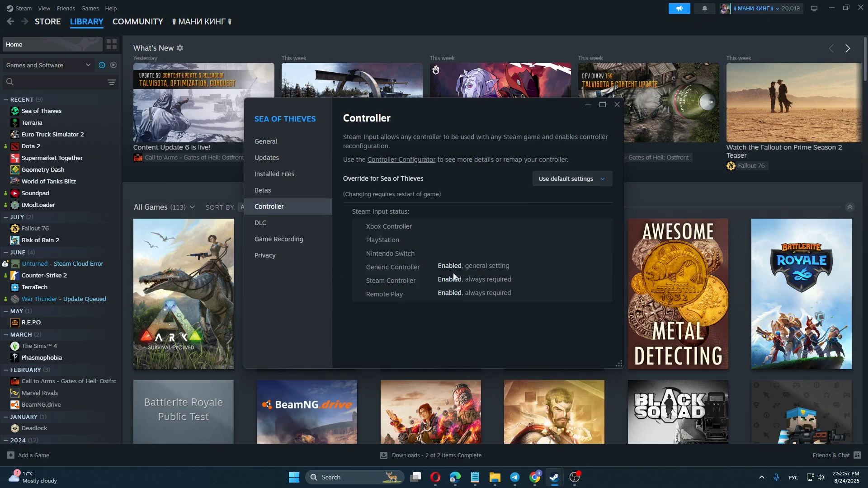
- Try Enable and Disable Steam Input overrides, finishing on 'Use default settings'
left_click(565, 185)
left_click(573, 235)
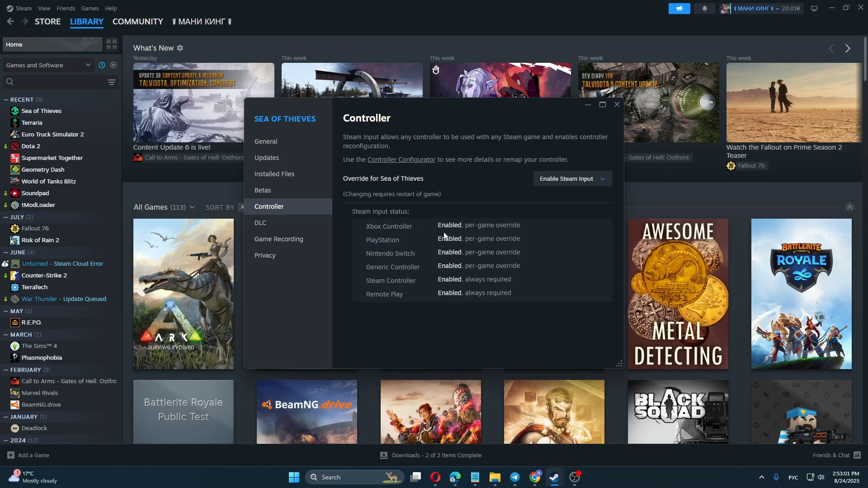
left_click(572, 179)
left_click(563, 219)
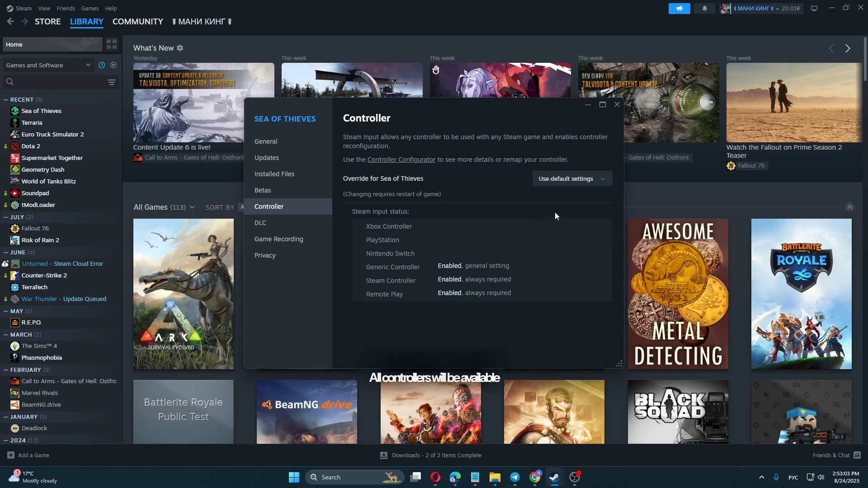
left_click(567, 179)
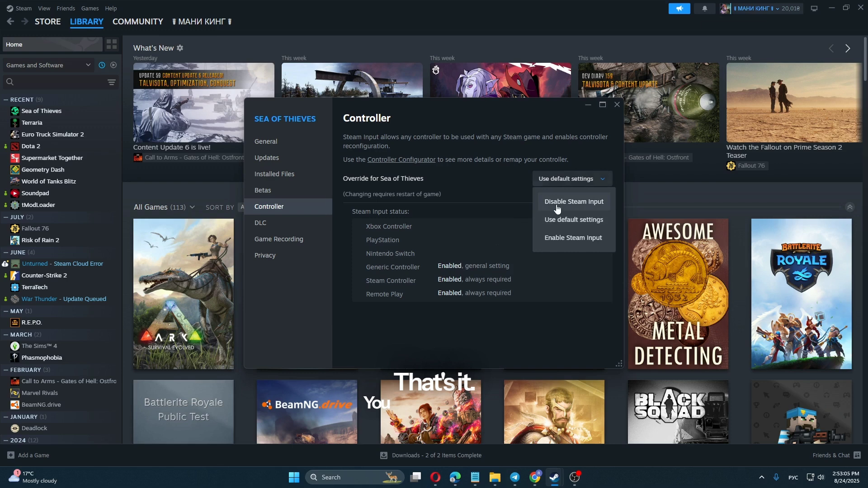
left_click(553, 201)
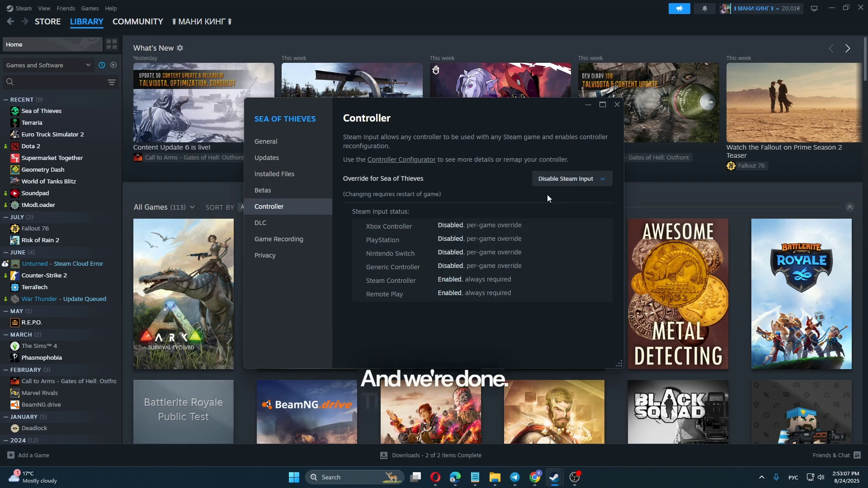
left_click(573, 179)
left_click(554, 221)
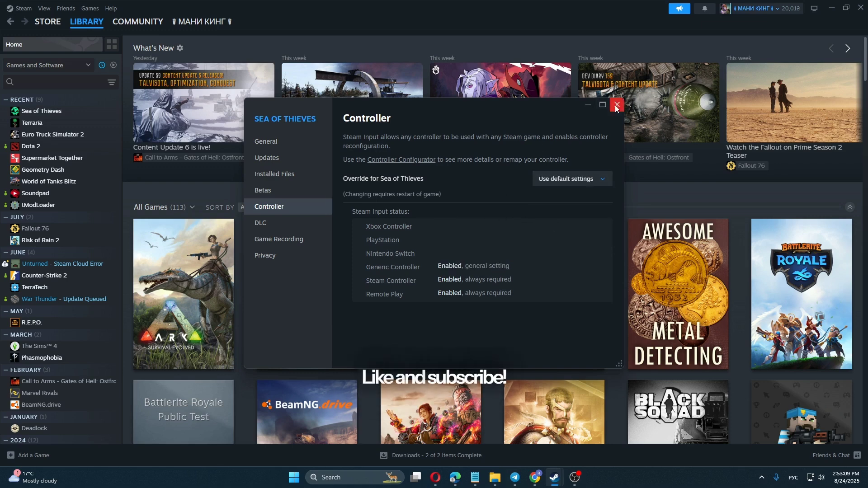